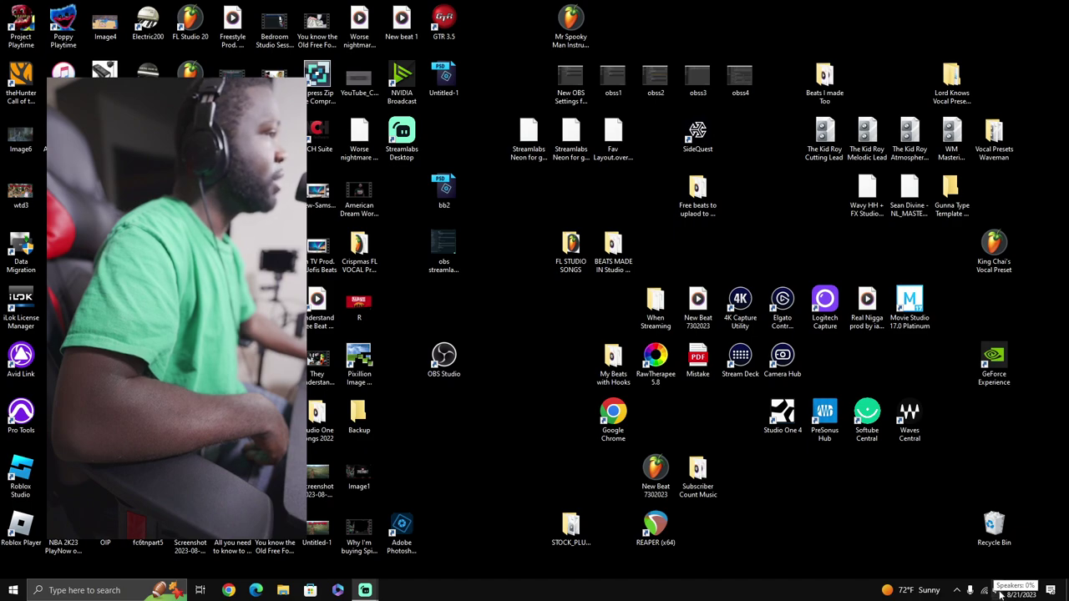
- Open the classic Sound control panel from the tray speaker icon and apply the changed device setting
right_click(1000, 592)
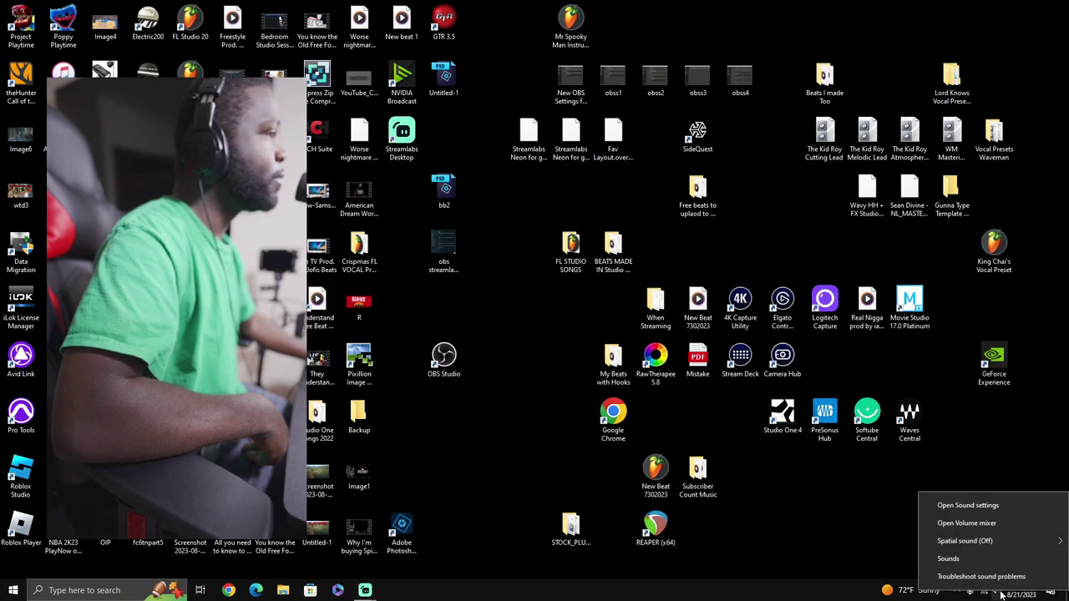
click(1008, 505)
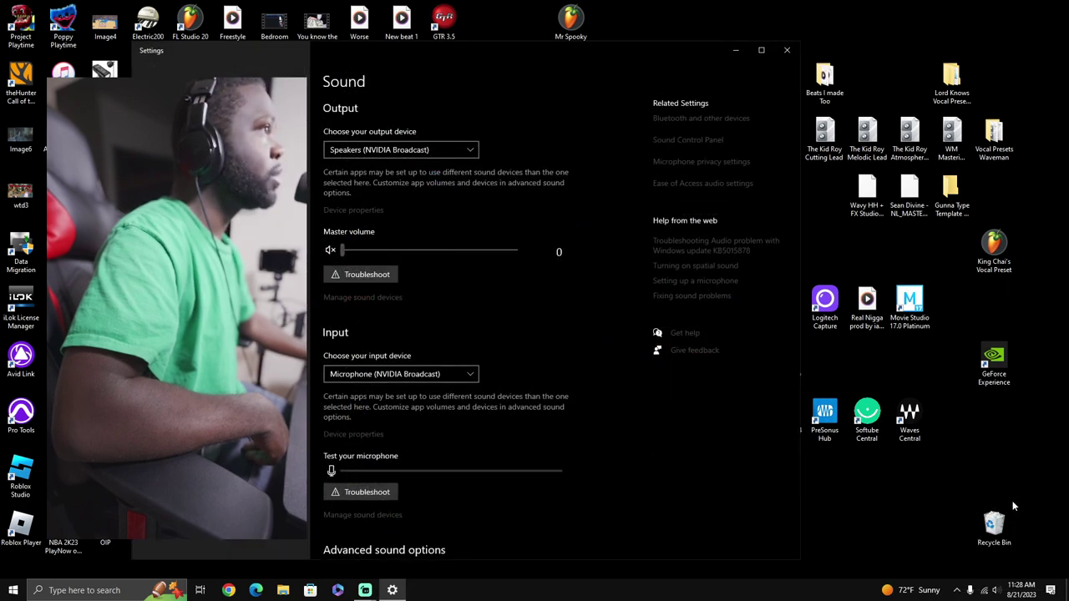
click(677, 142)
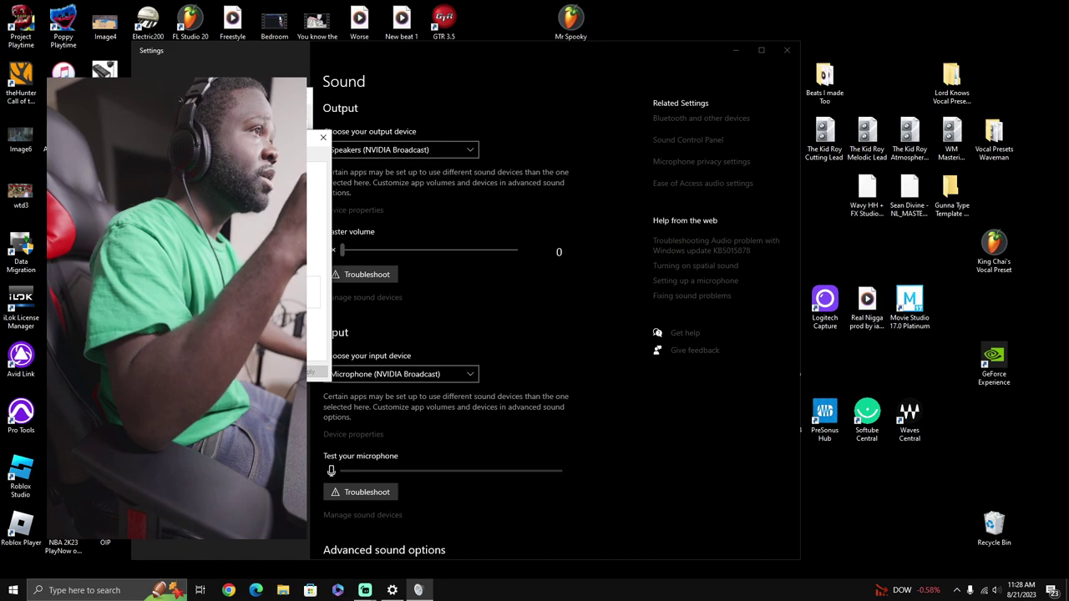
click(317, 372)
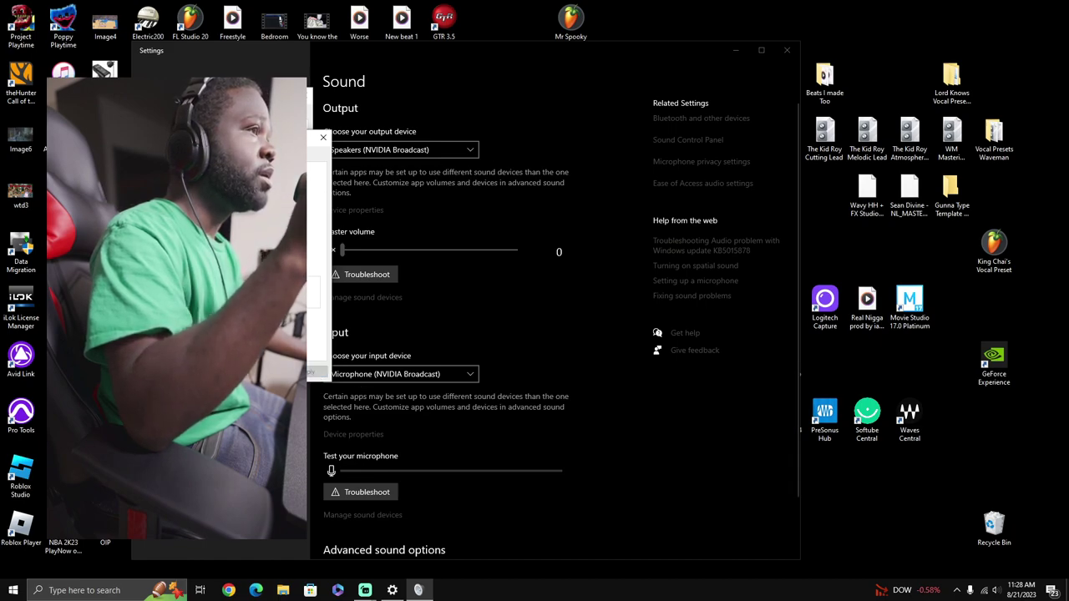
key(Return)
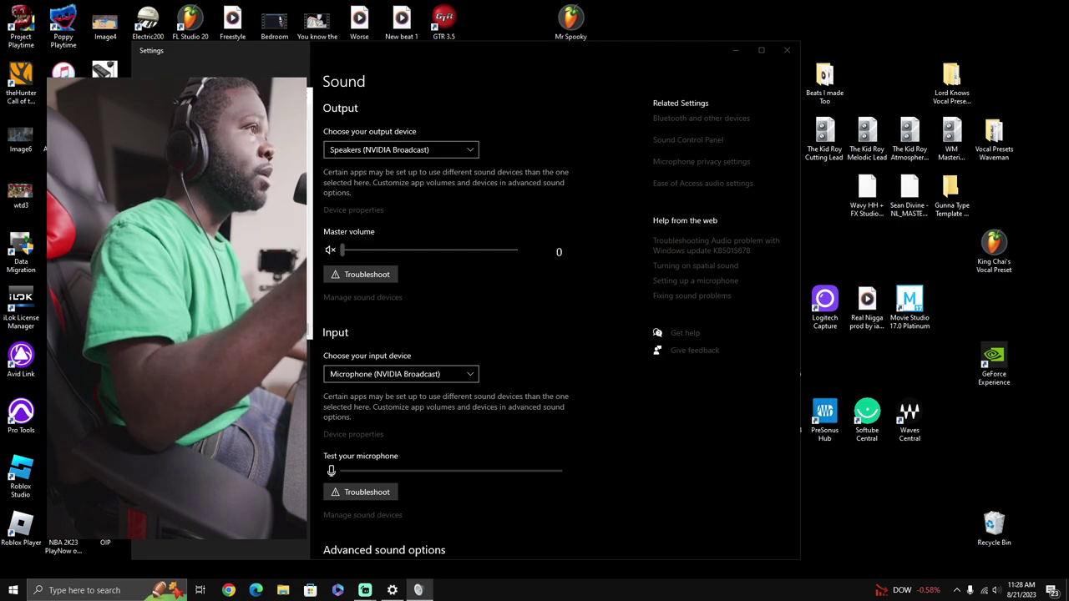
- Close Sound settings, accept the Display Capture source settings, and open the SM7B source options
click(787, 52)
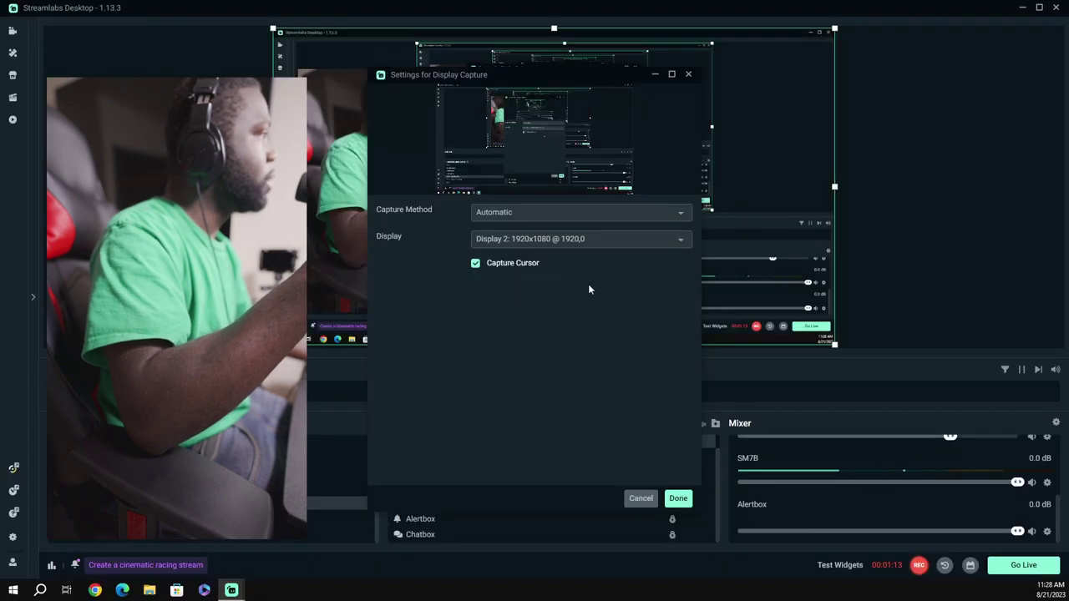
click(677, 498)
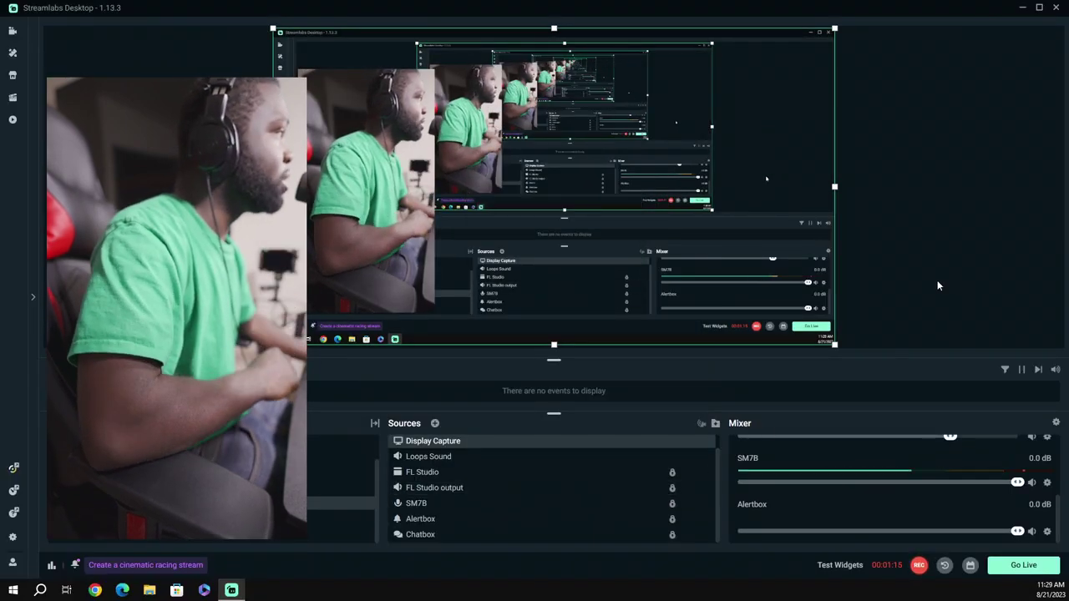
click(1048, 485)
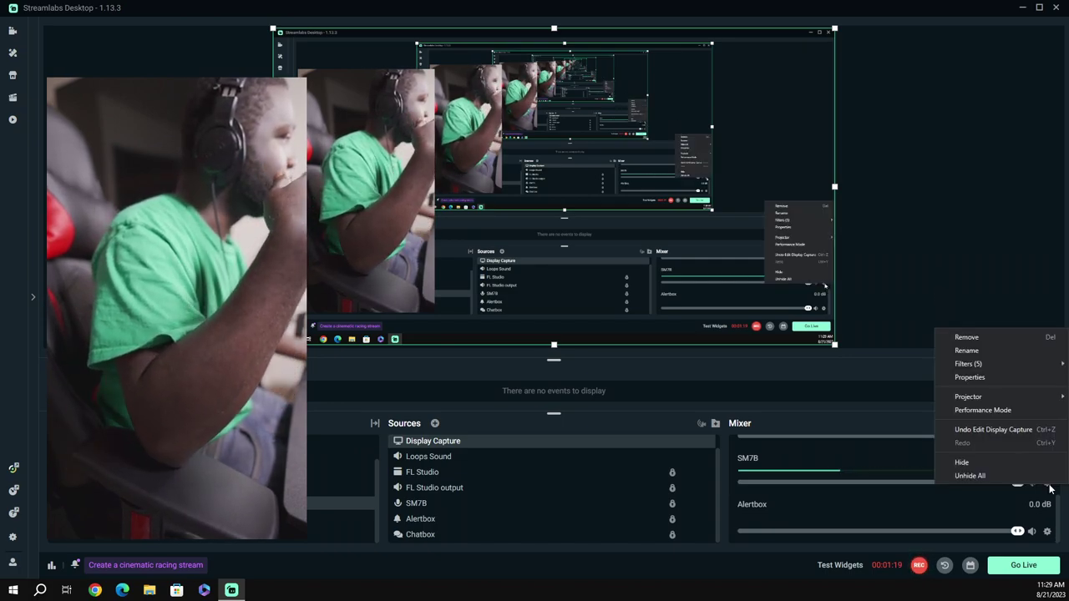
- In SM7B advanced audio settings, try Monitor and Output, revert to Monitor Off, and close
click(999, 378)
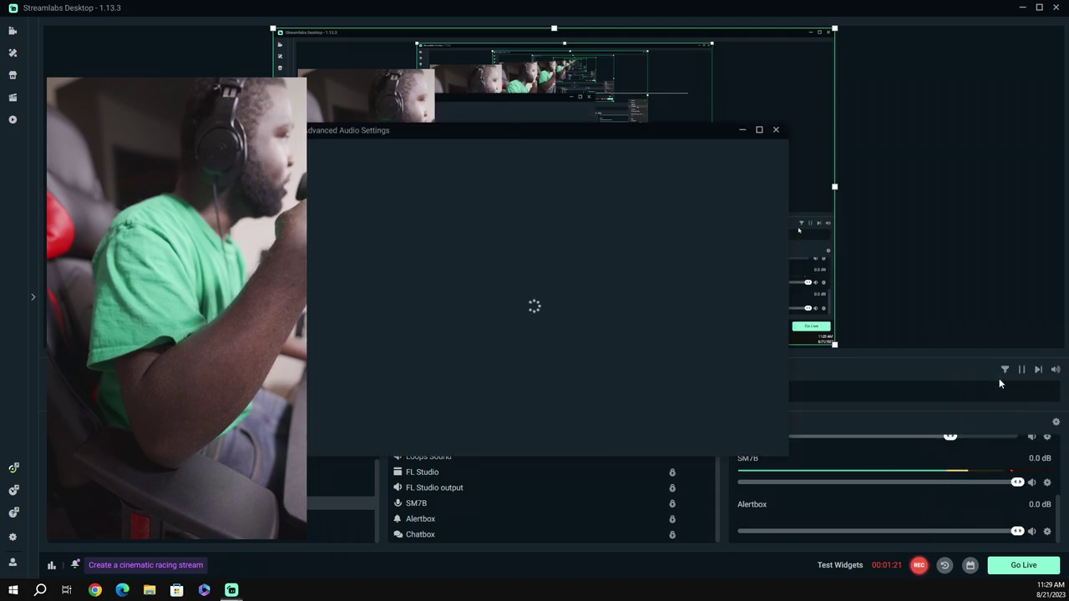
scroll(634, 385, down, 2)
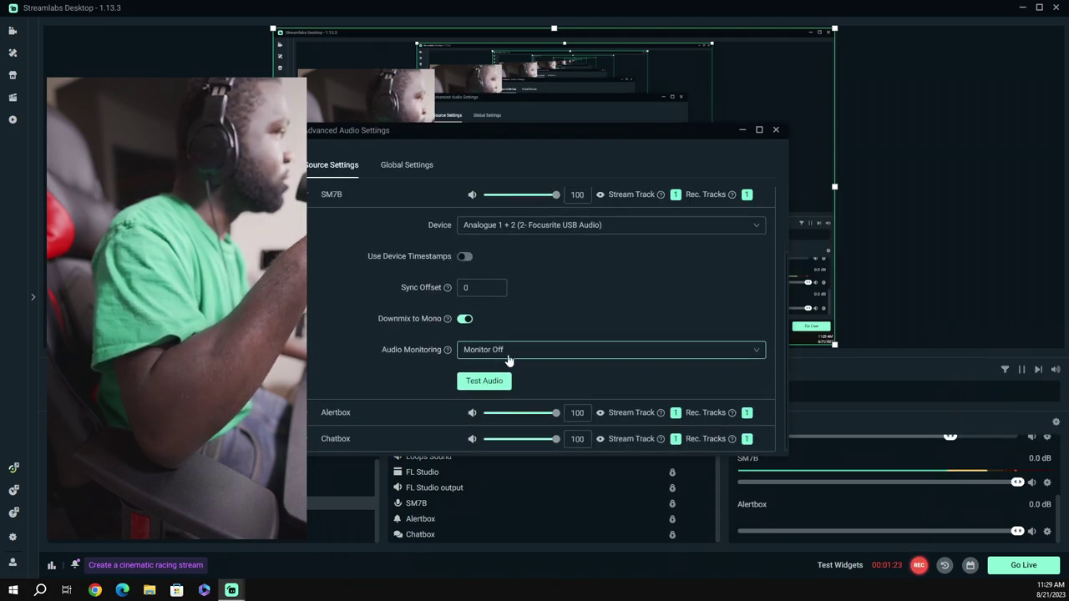
click(756, 356)
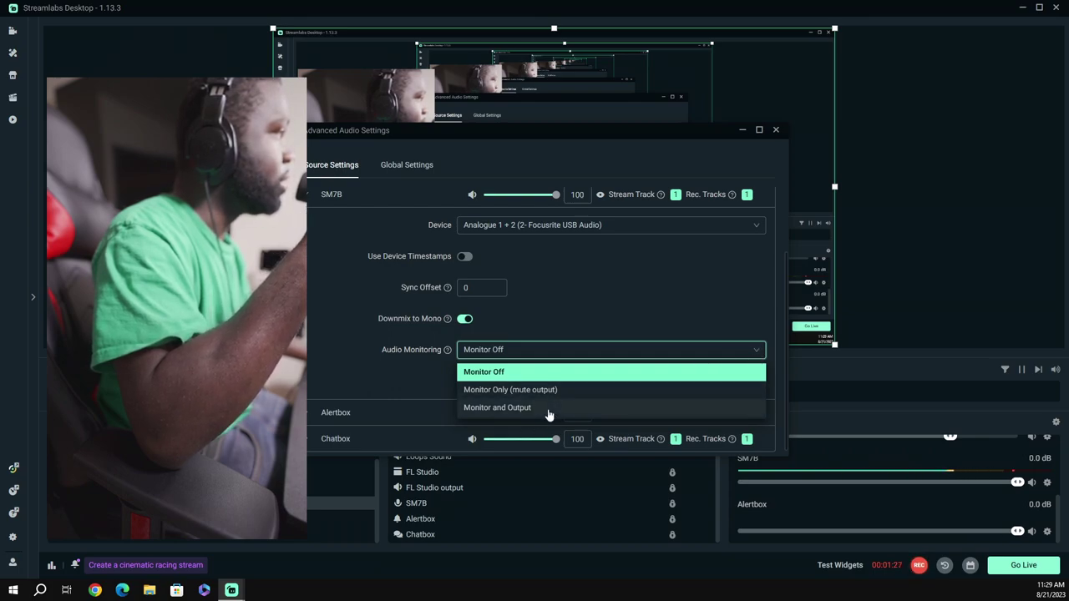
click(549, 413)
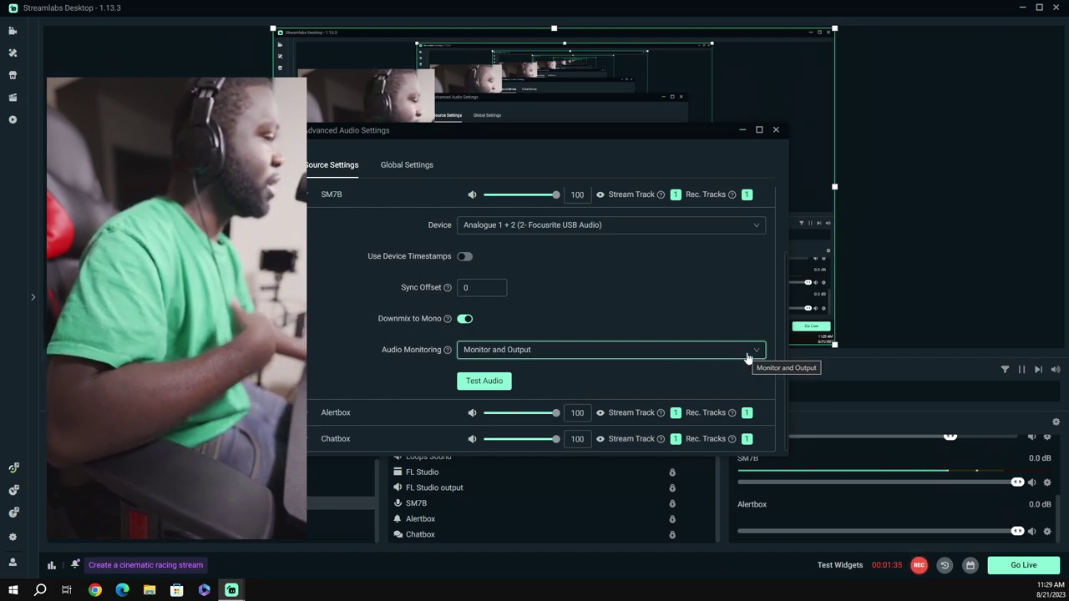
click(747, 358)
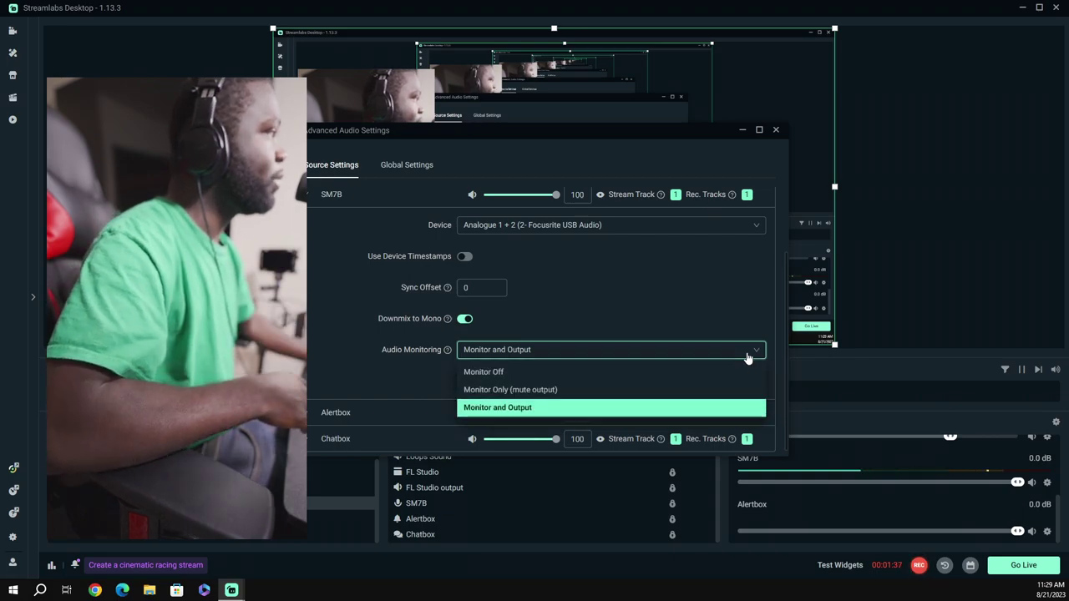
click(491, 373)
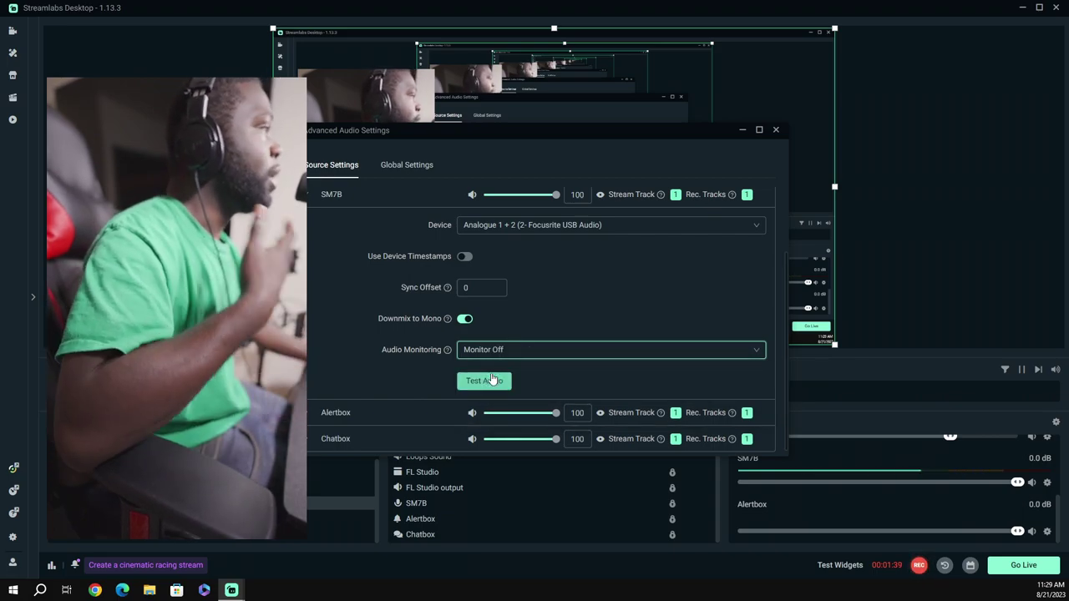
click(776, 130)
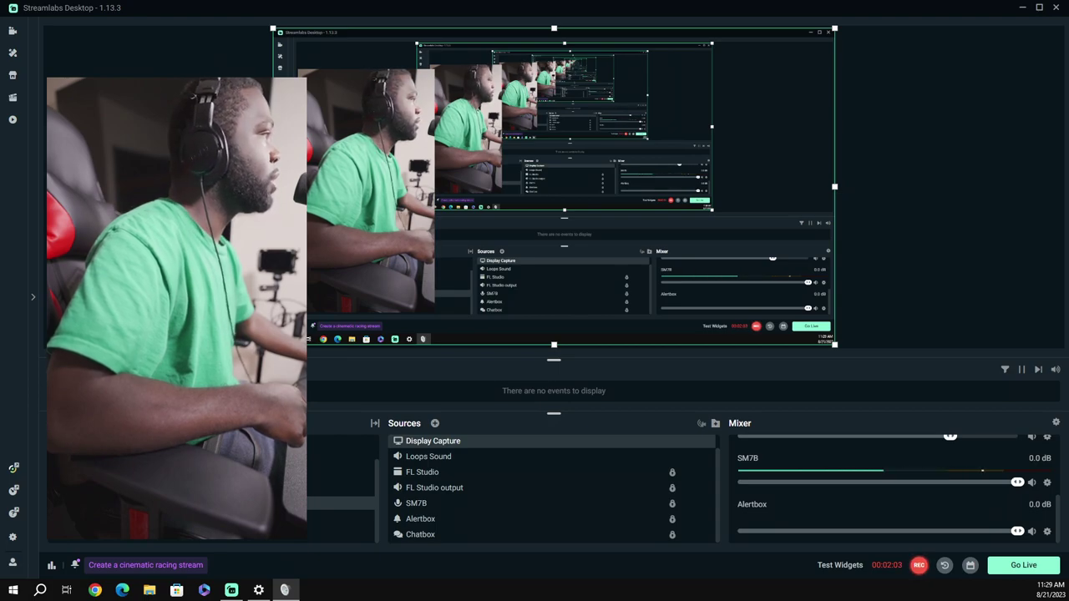
- Open the Display Capture source's properties and view the list of displays to capture
right_click(466, 447)
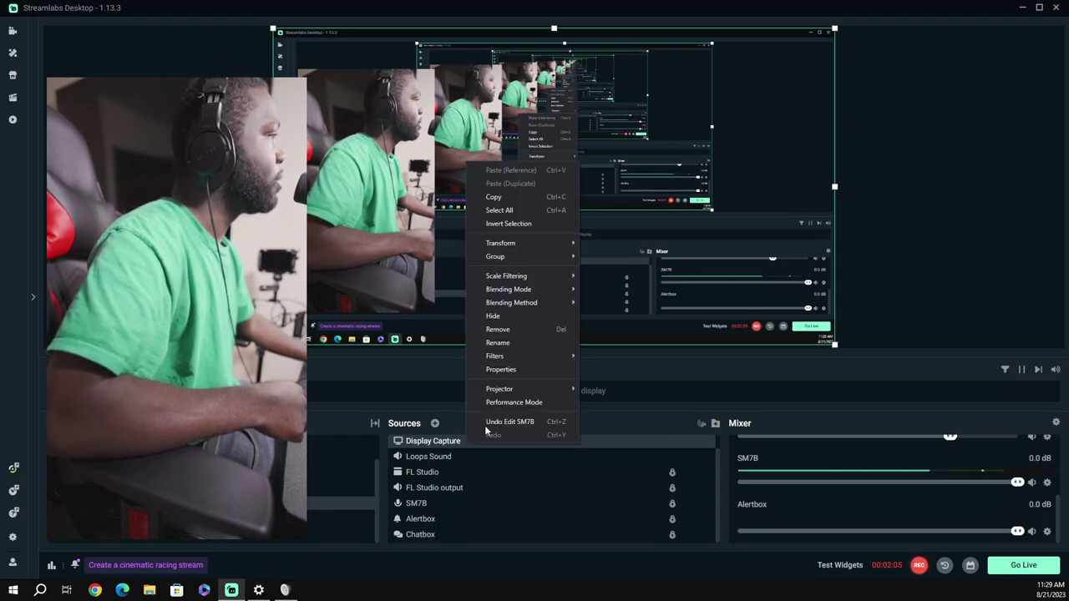
click(526, 372)
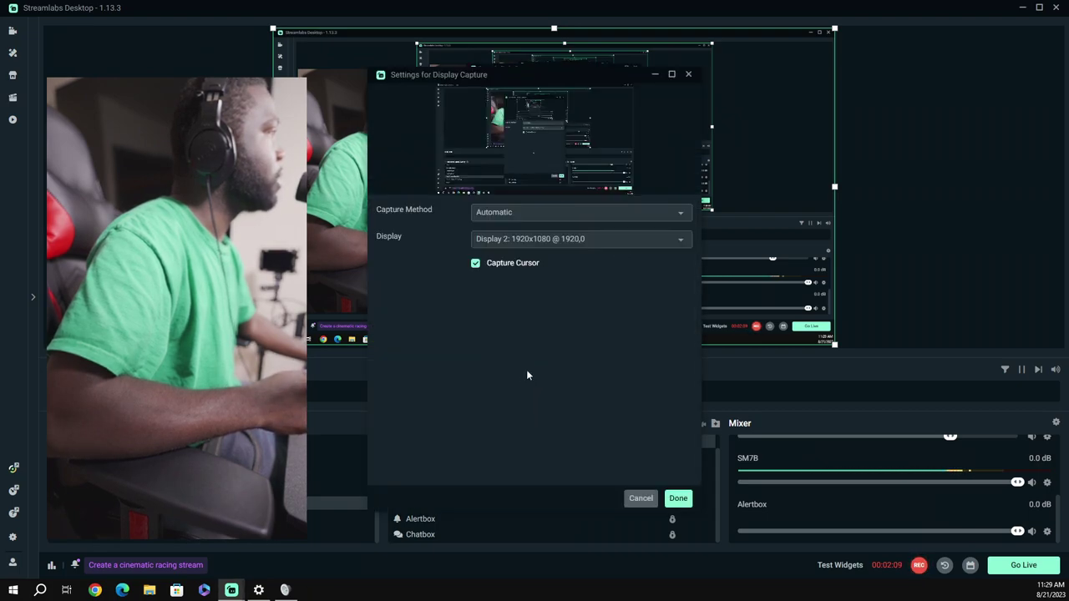
click(680, 238)
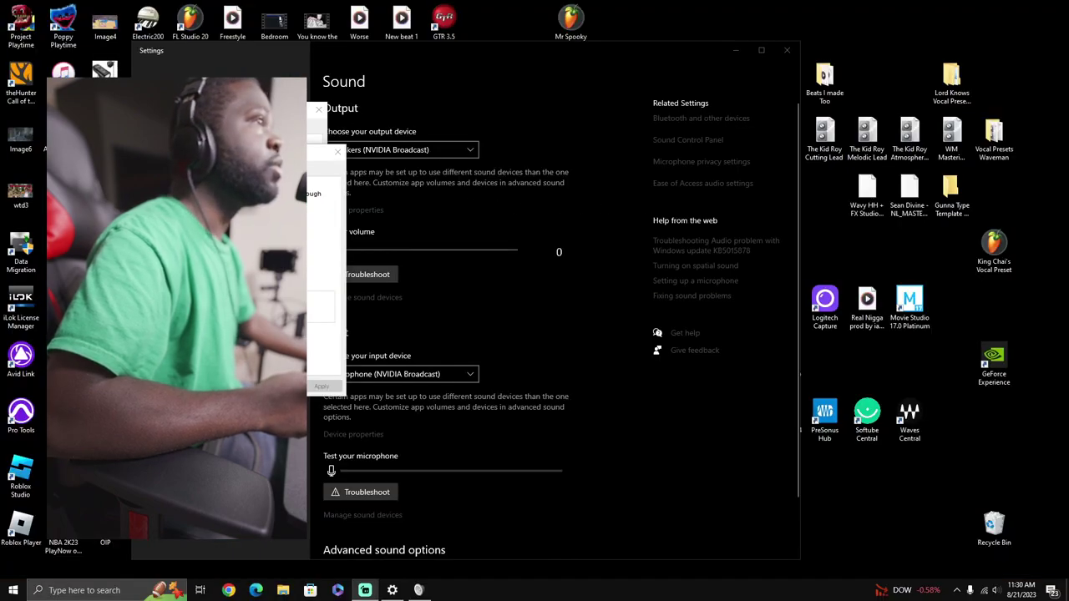
- Close the leftover sound dialog and Settings, then reopen Sound settings and the classic Sound control panel
click(334, 155)
drag(577, 51, 805, 52)
click(1013, 47)
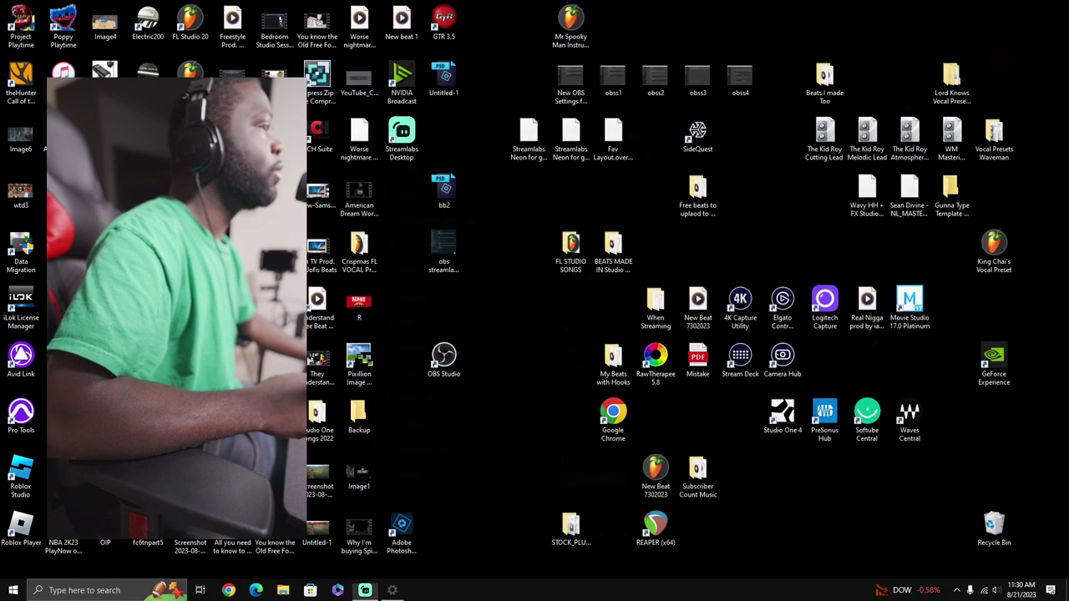
right_click(999, 594)
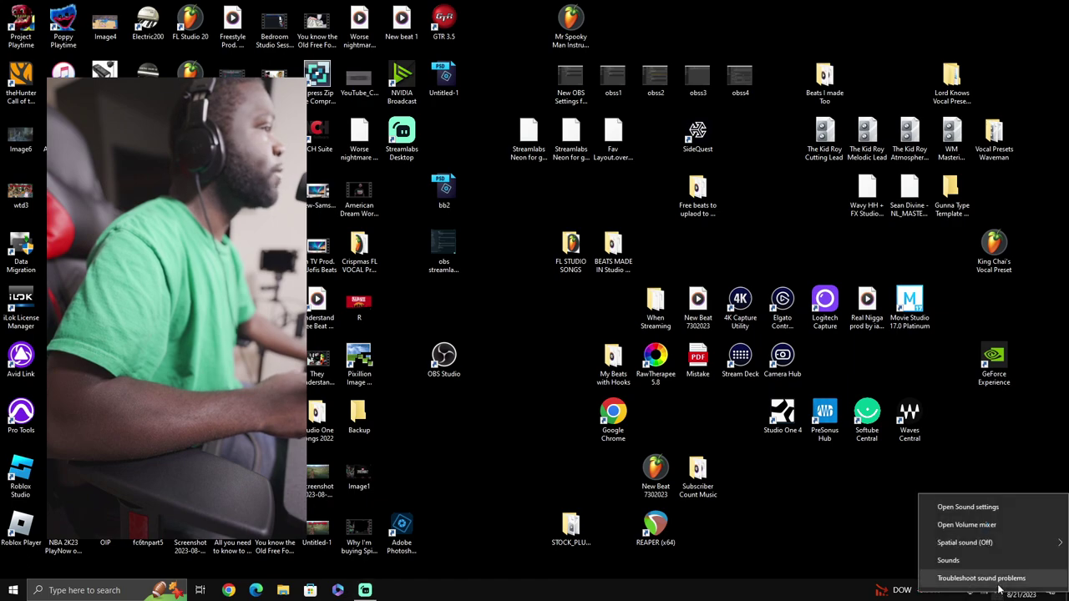
click(1001, 508)
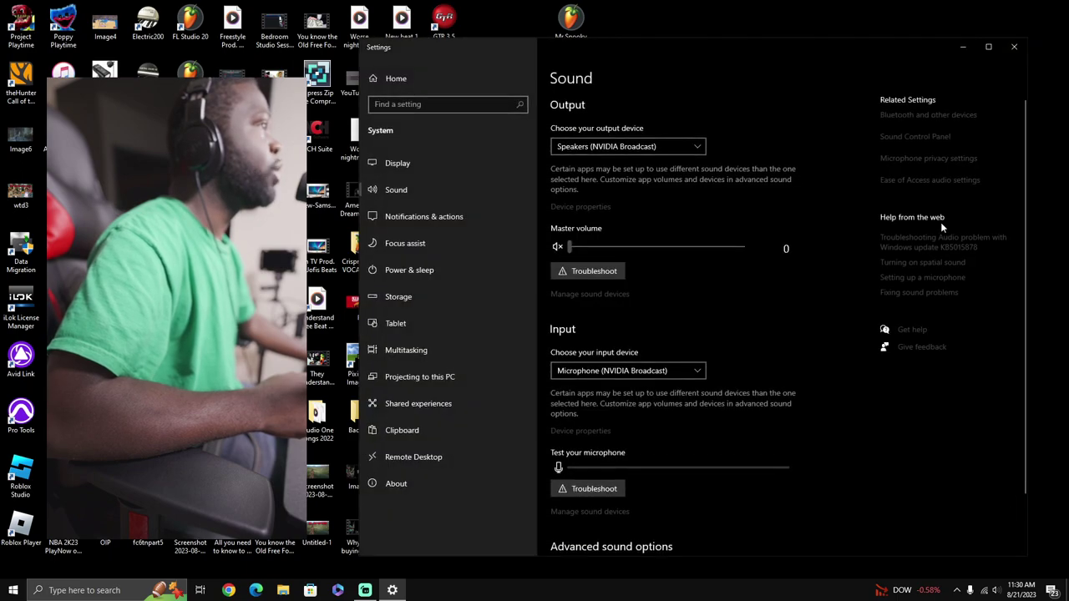
click(922, 143)
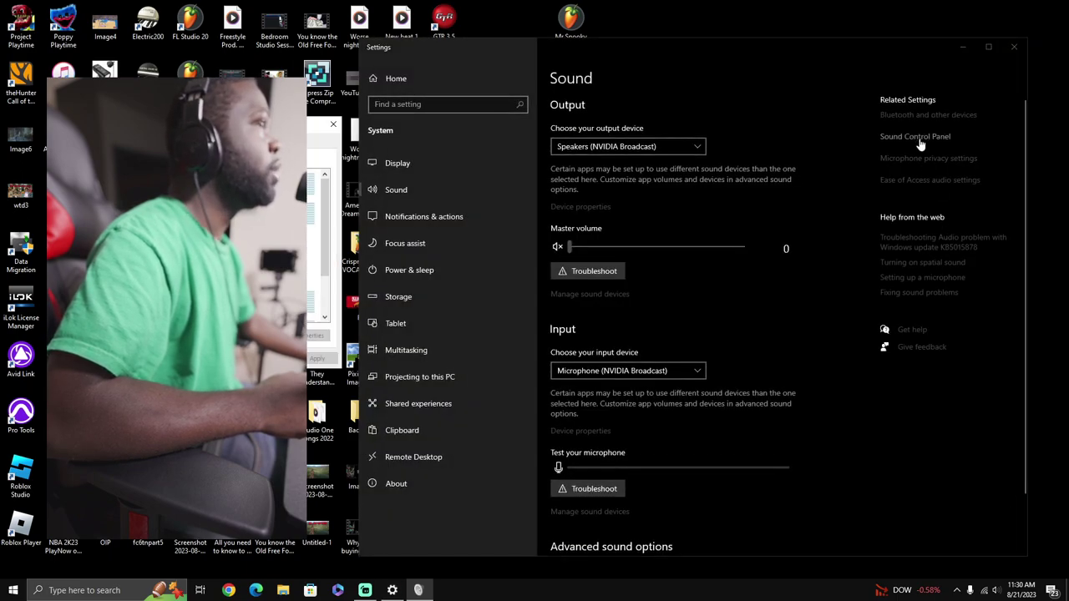
- Uncheck 'Listen to this device' for the Analogue 1 + 2 recording device, then close both sound windows
drag(216, 134, 845, 146)
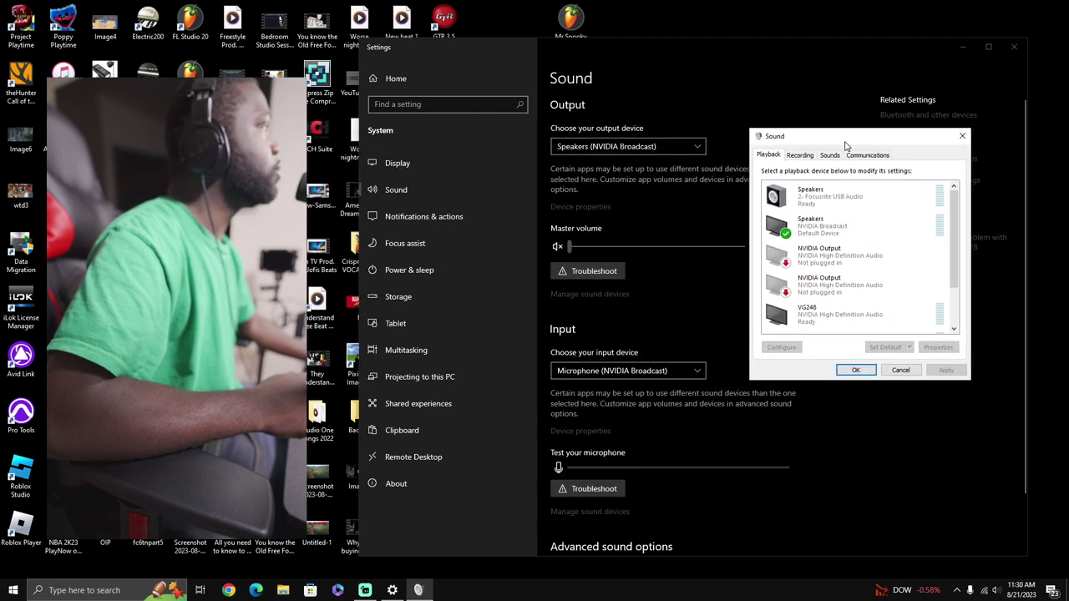
click(800, 156)
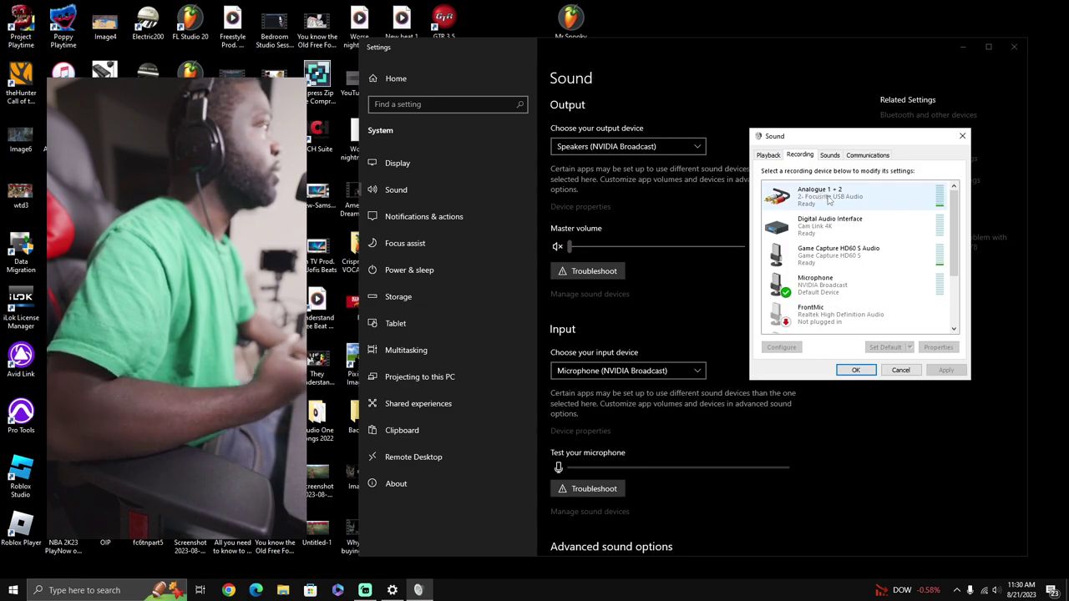
double_click(828, 198)
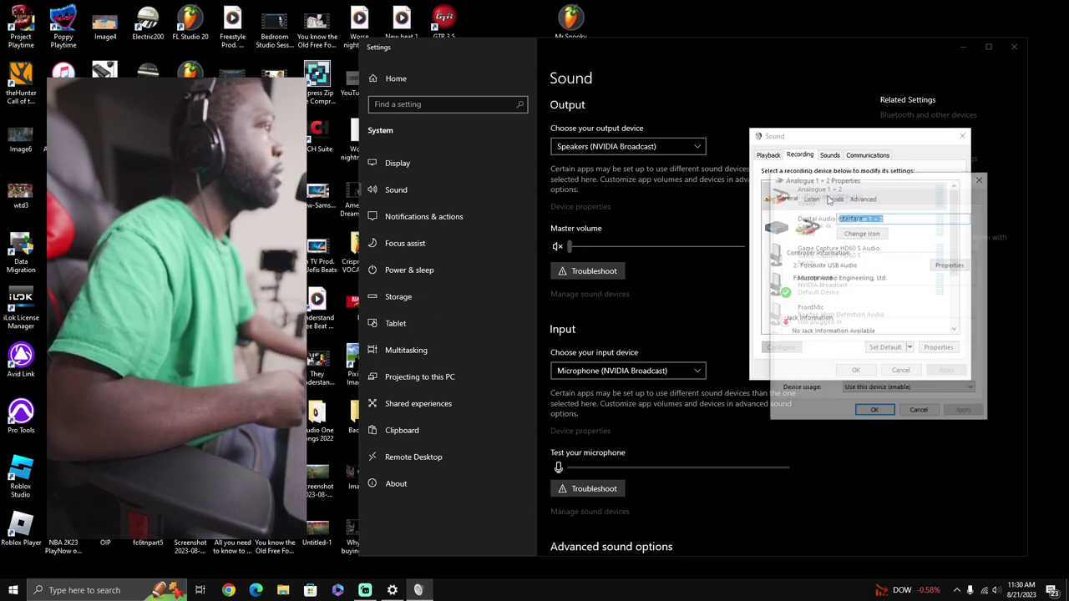
click(811, 199)
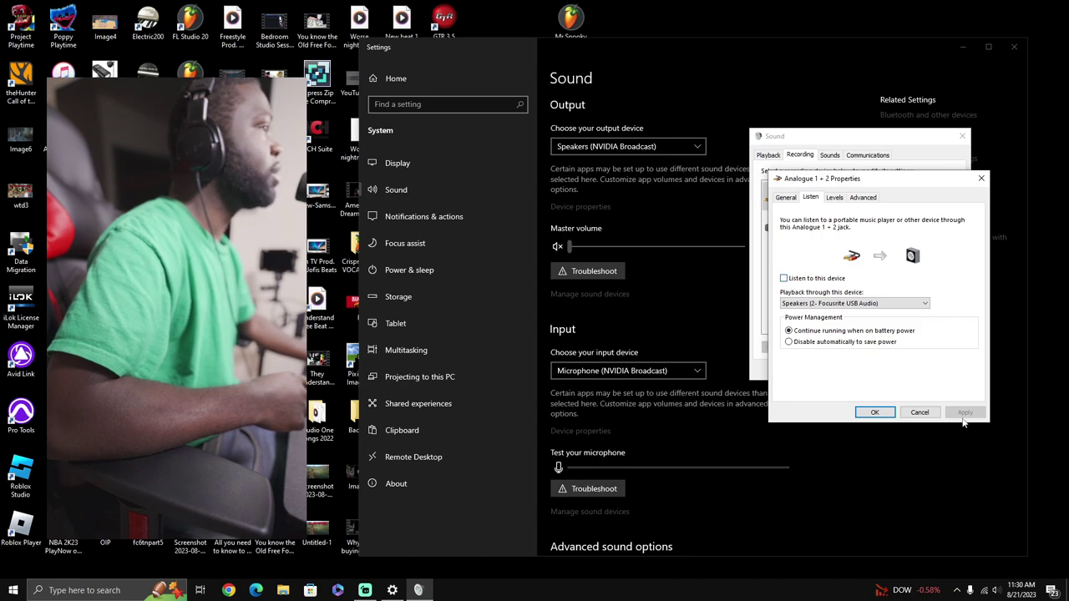
click(981, 178)
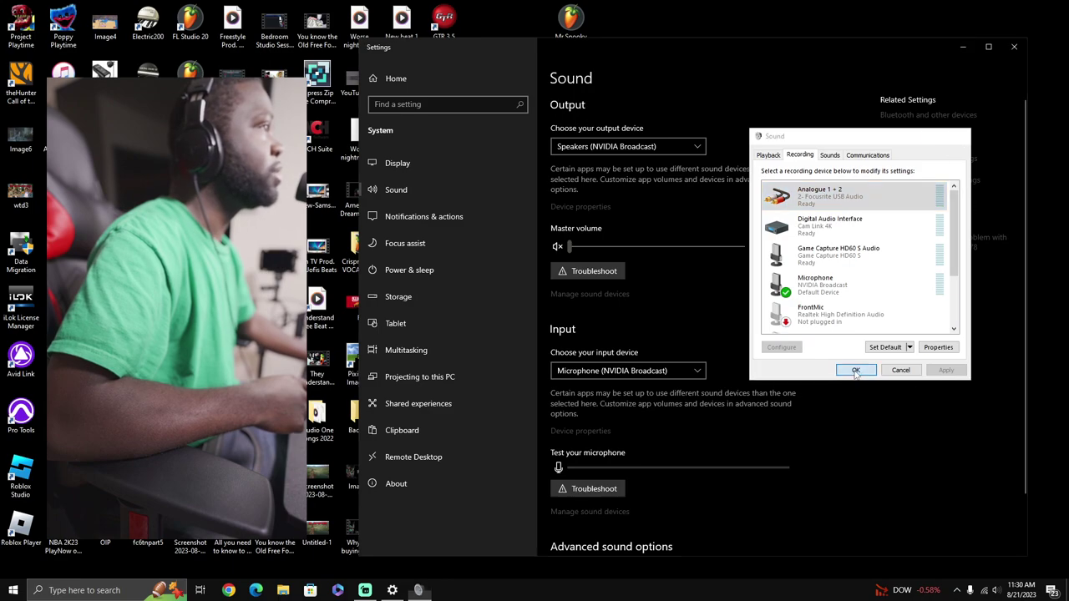
click(963, 137)
click(1016, 48)
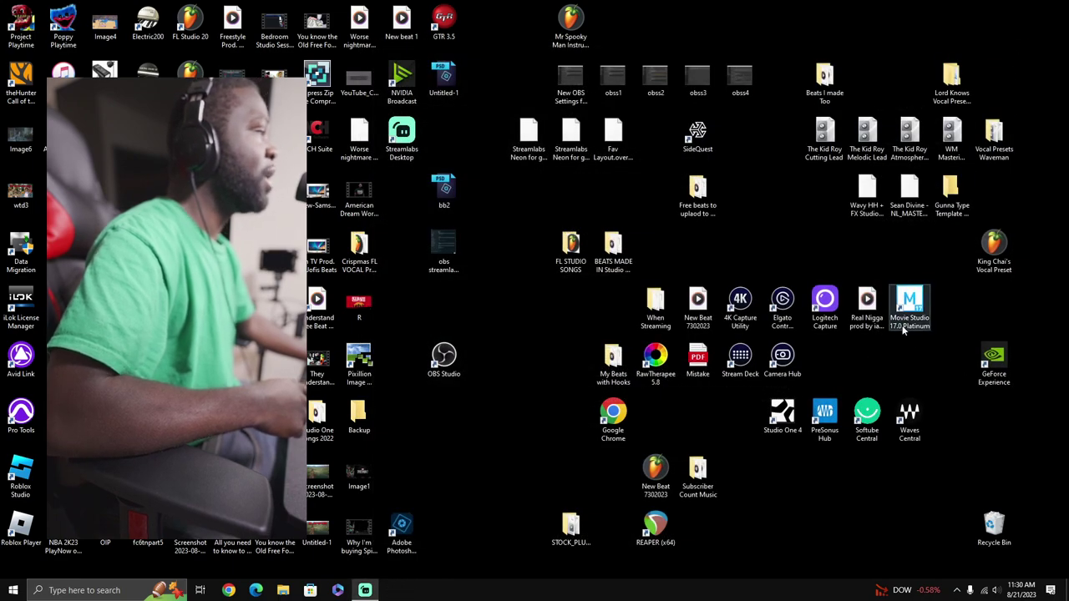